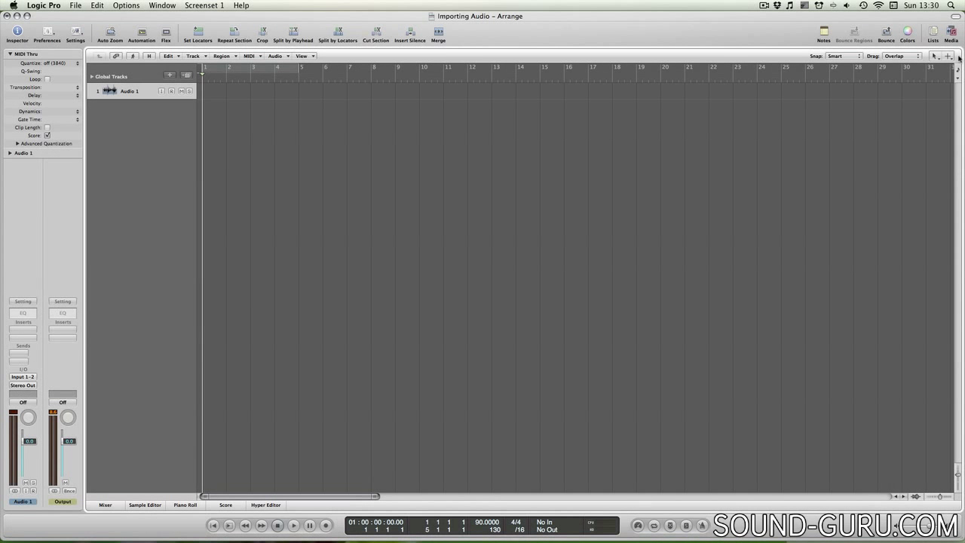
# - Open the Loops browser beside the arrange area and filter it by the Urban keyword
pyautogui.click(953, 32)
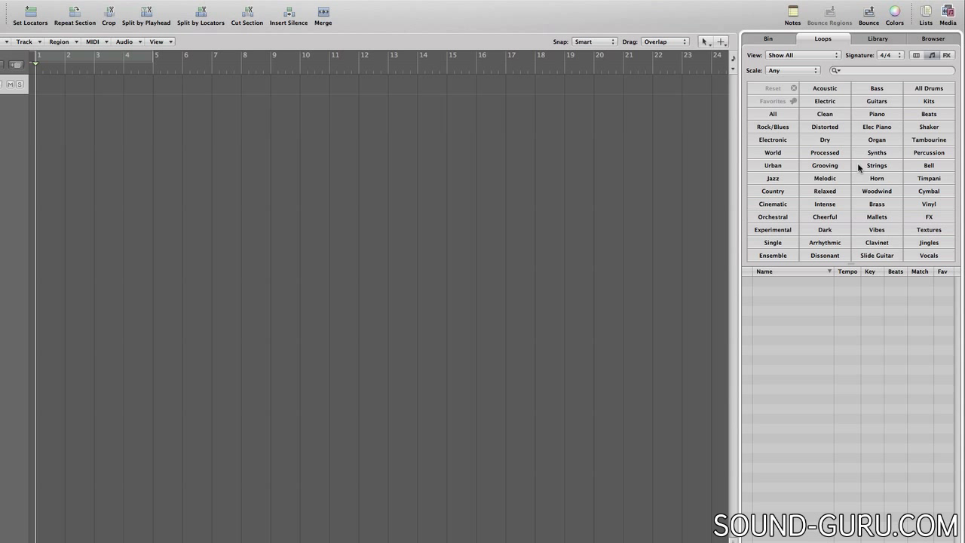
pyautogui.click(949, 12)
pyautogui.click(949, 13)
pyautogui.click(948, 11)
pyautogui.click(947, 11)
pyautogui.click(774, 167)
# - Narrow the Urban loops to Beats, search '808', and select TR-808 Hip Hop Beat 15
pyautogui.click(928, 114)
pyautogui.click(867, 70)
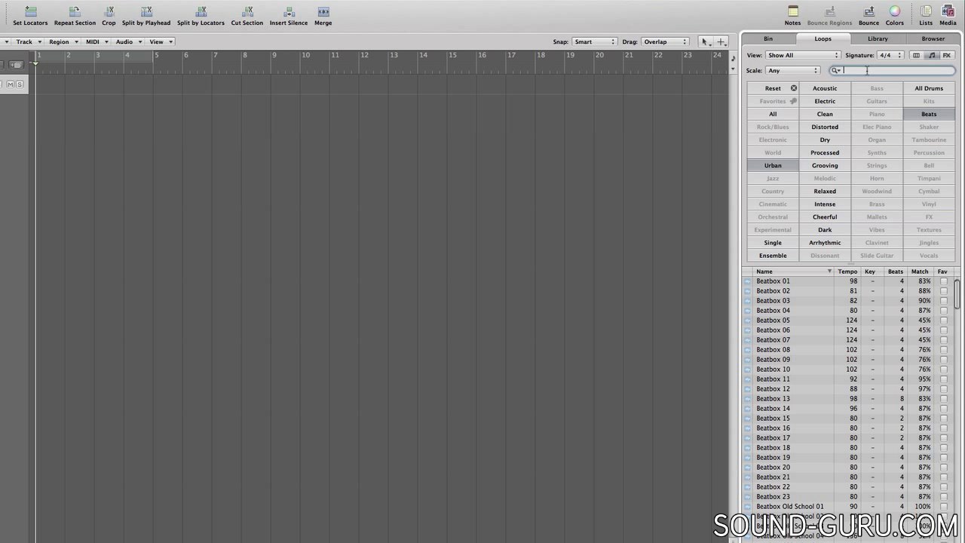
pyautogui.write('808')
pyautogui.press('Return')
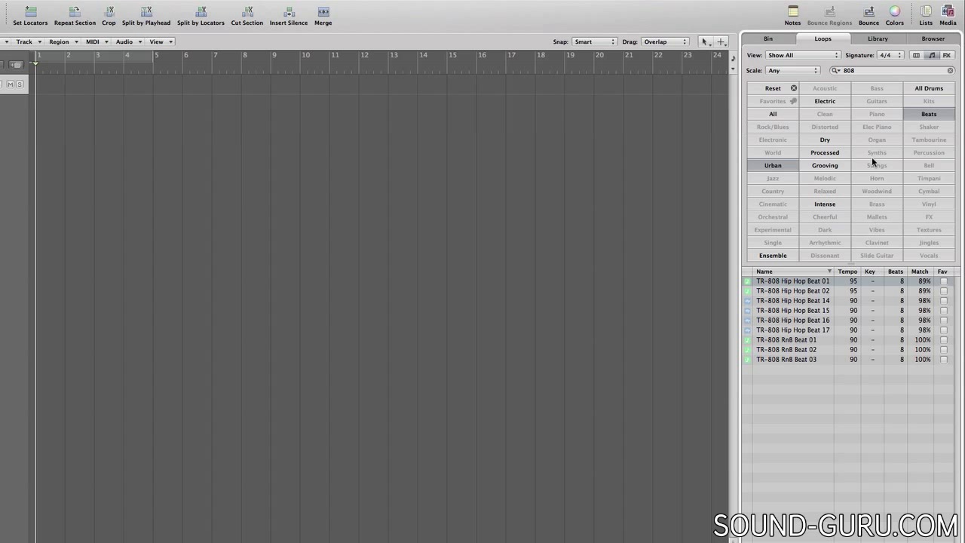
pyautogui.click(748, 309)
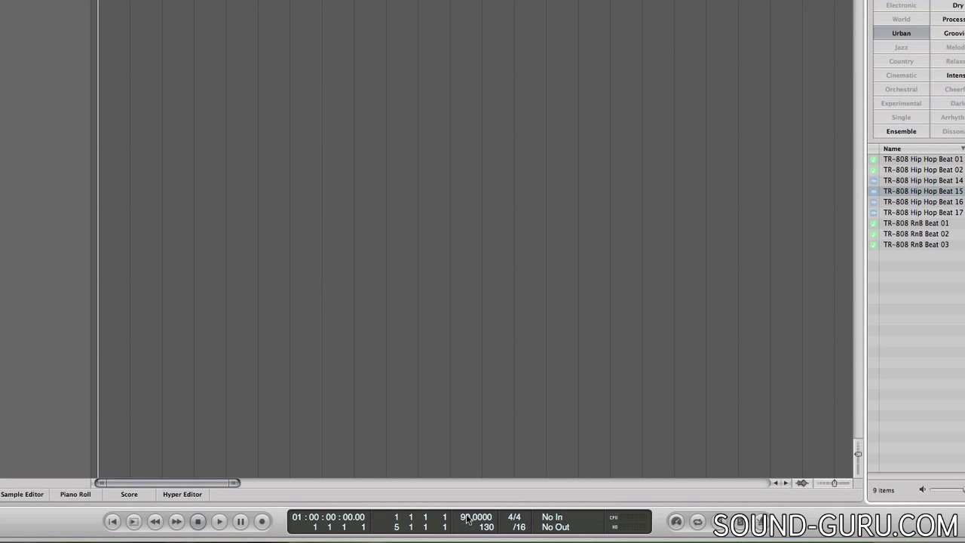
# - Change the project tempo in the Transport bar from 90 to 120
pyautogui.doubleClick(467, 518)
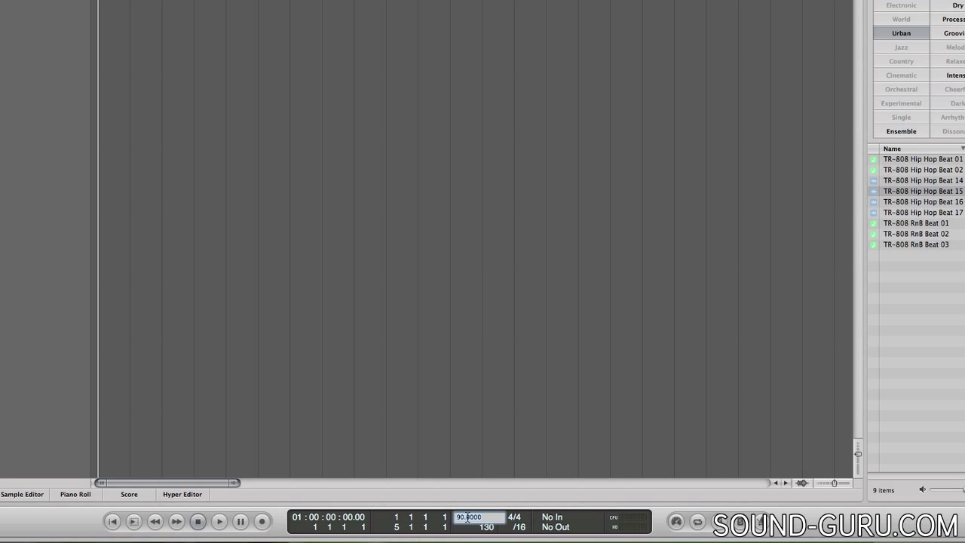
pyautogui.write('120')
pyautogui.press('Return')
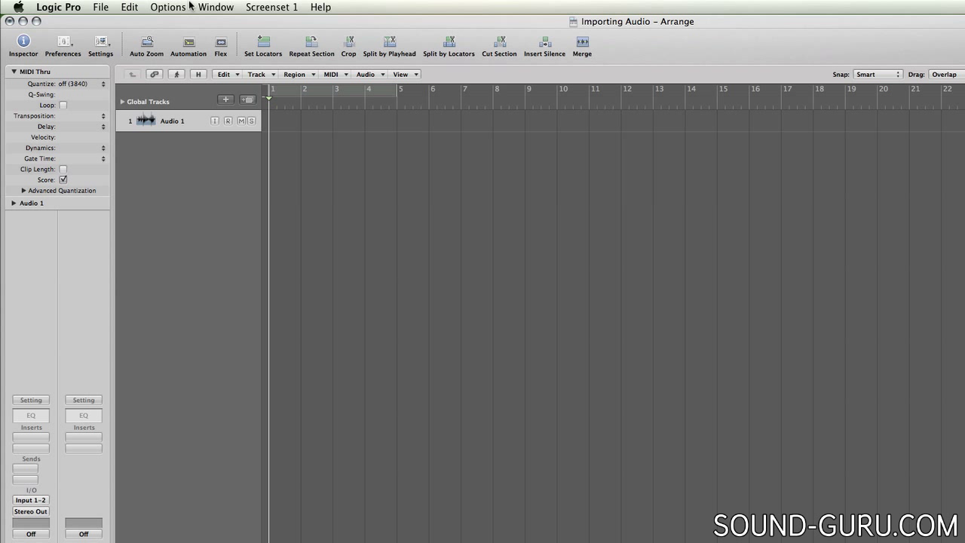
# - Open the Signature List from the Options menu, leaving the key at C for now
pyautogui.click(167, 7)
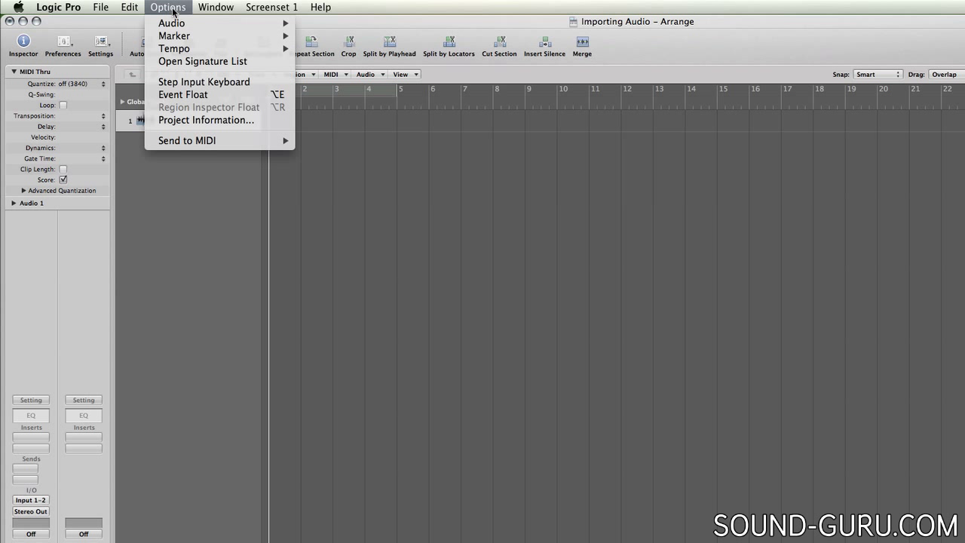
pyautogui.click(176, 62)
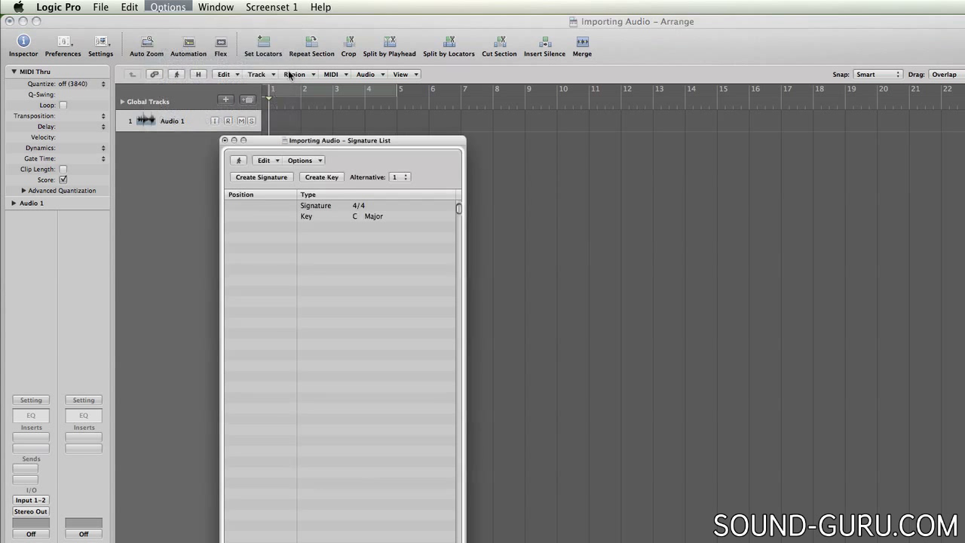
pyautogui.click(356, 217)
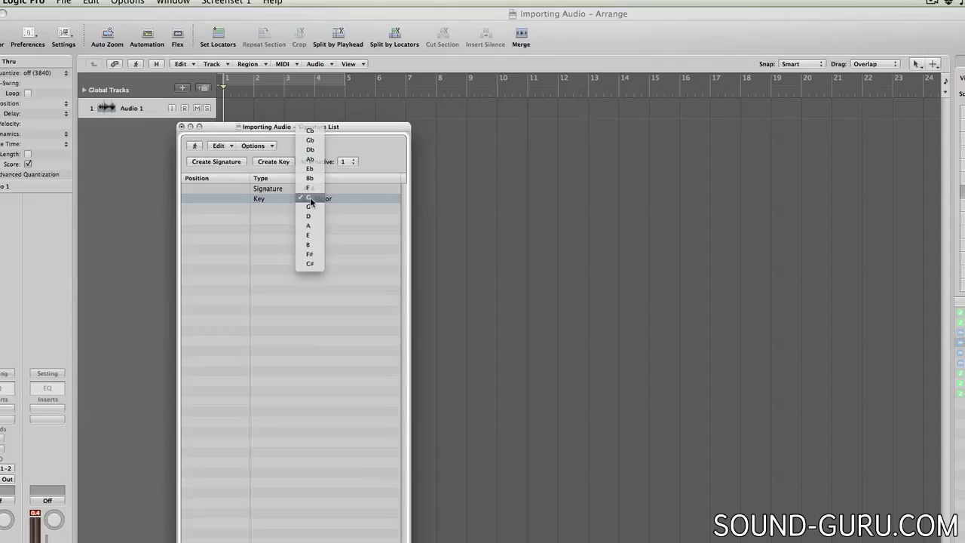
pyautogui.click(356, 215)
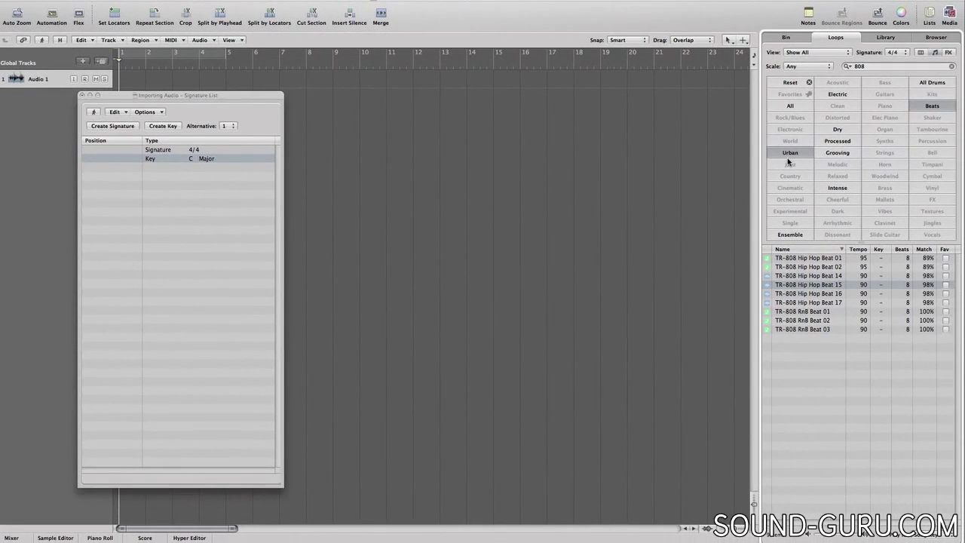
# - Refilter loops to Rock/Blues Melodic, select 12-8 Electric Arpeggio, and set the project key to G
pyautogui.click(789, 159)
pyautogui.click(932, 106)
pyautogui.click(798, 121)
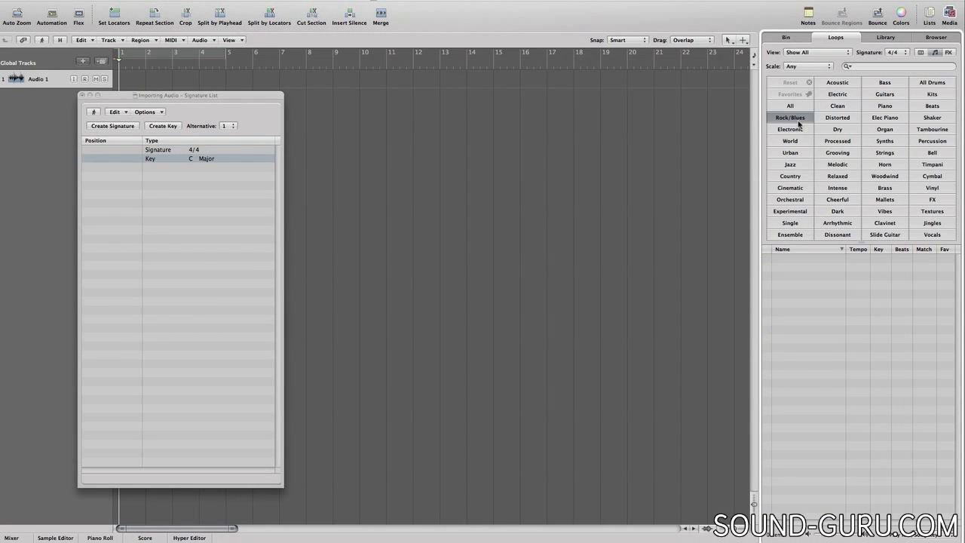
pyautogui.click(836, 164)
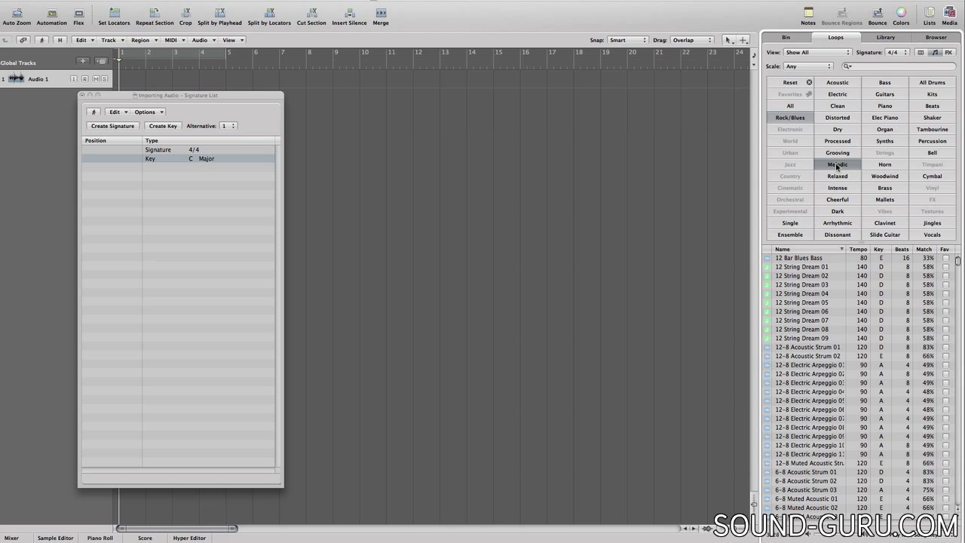
pyautogui.click(794, 367)
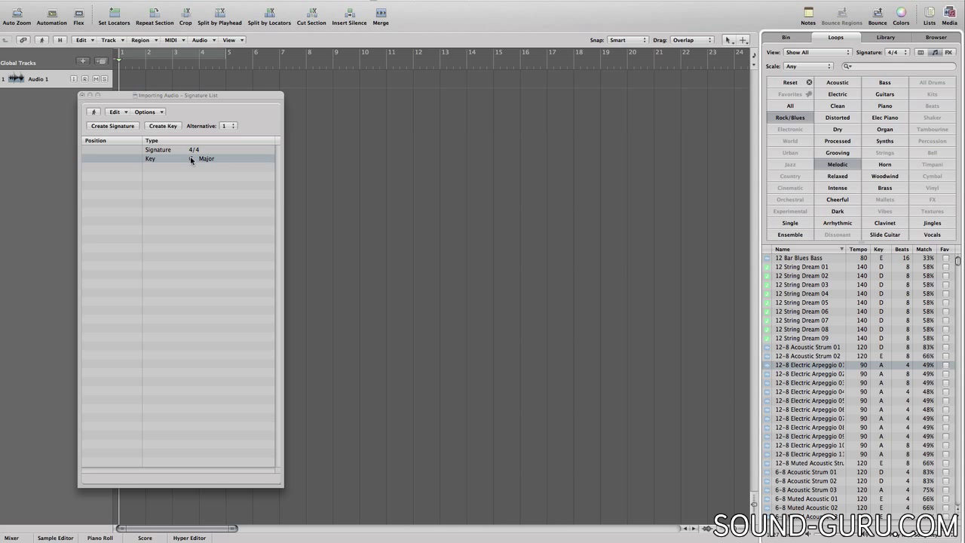
pyautogui.click(192, 158)
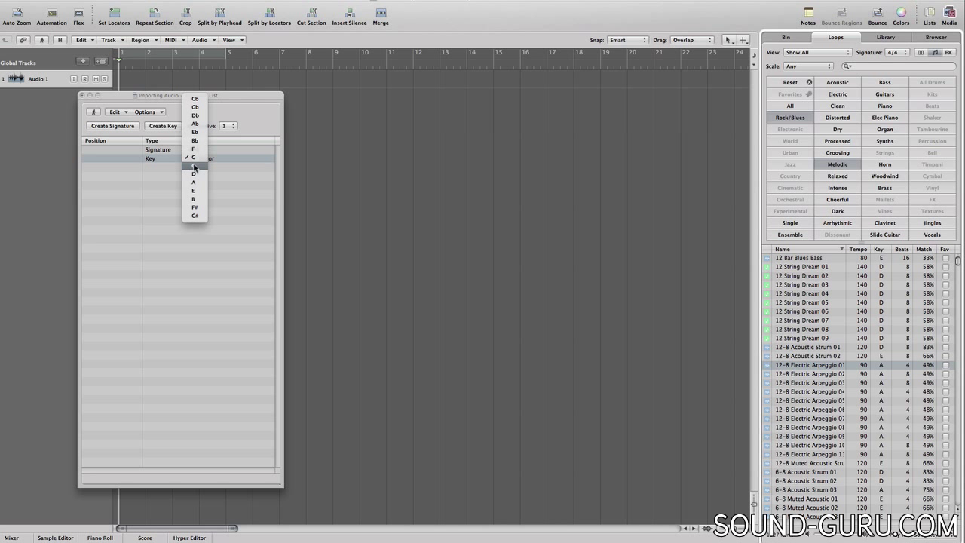
pyautogui.click(194, 165)
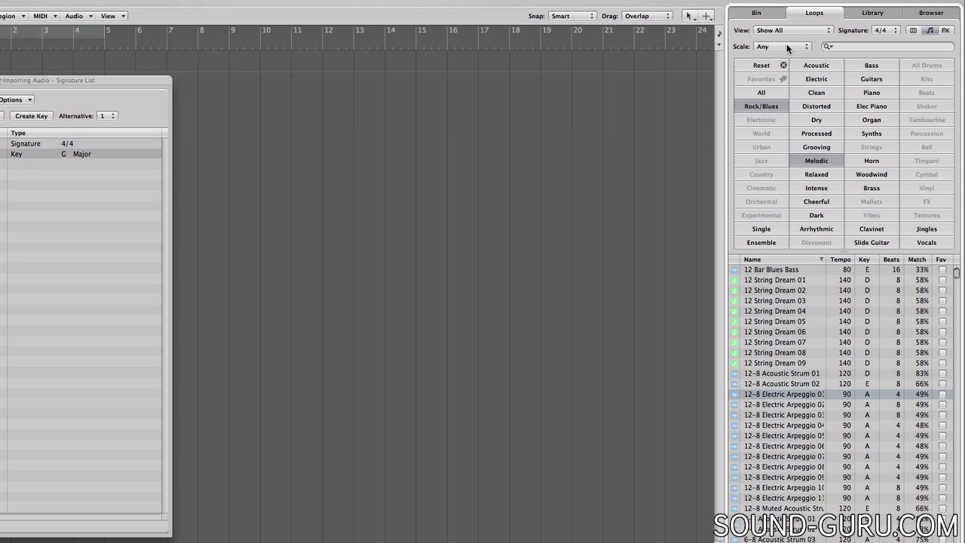
# - Filter the loops to the Minor scale and scroll through the results
pyautogui.click(787, 48)
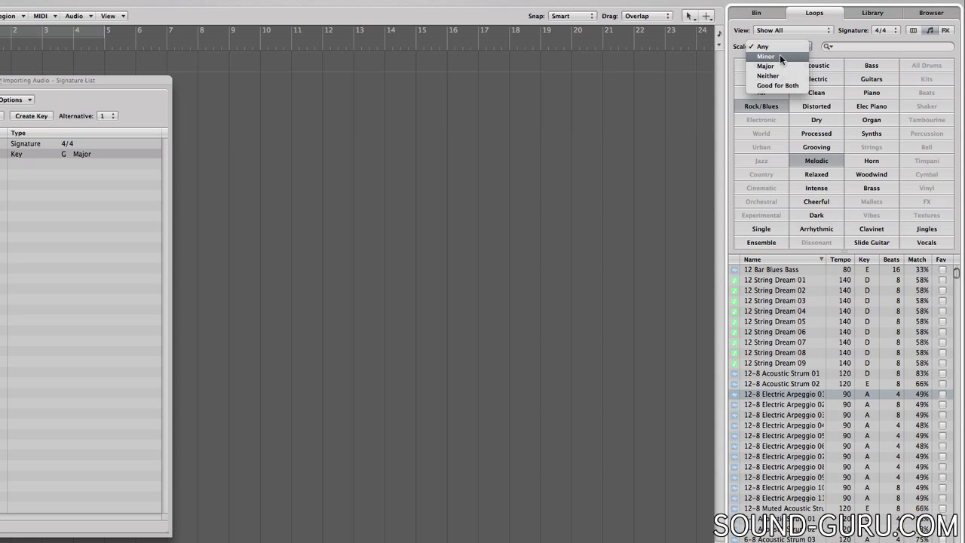
pyautogui.click(777, 57)
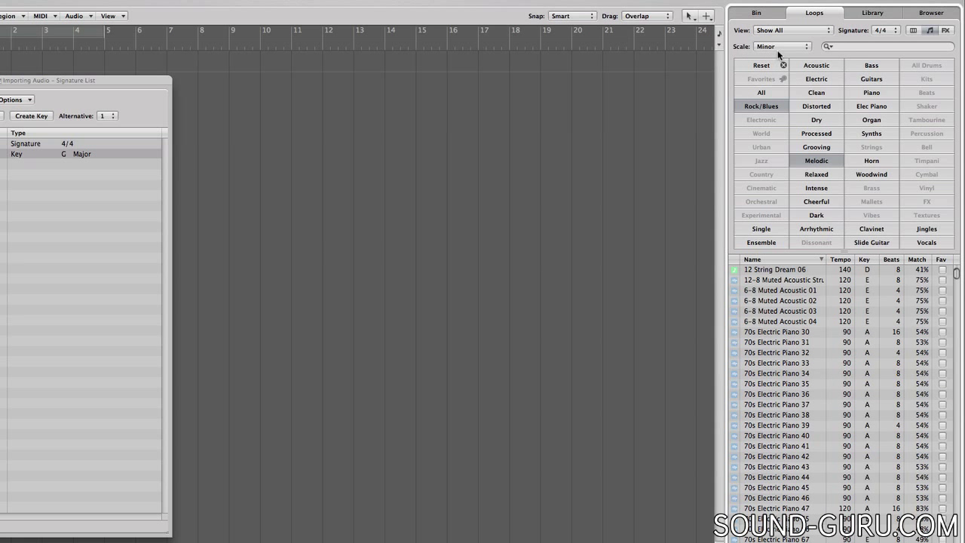
pyautogui.scroll(-15, 770, 340)
pyautogui.scroll(10, 770, 338)
pyautogui.scroll(-5, 769, 338)
pyautogui.moveTo(958, 296); pyautogui.dragTo(959, 208)
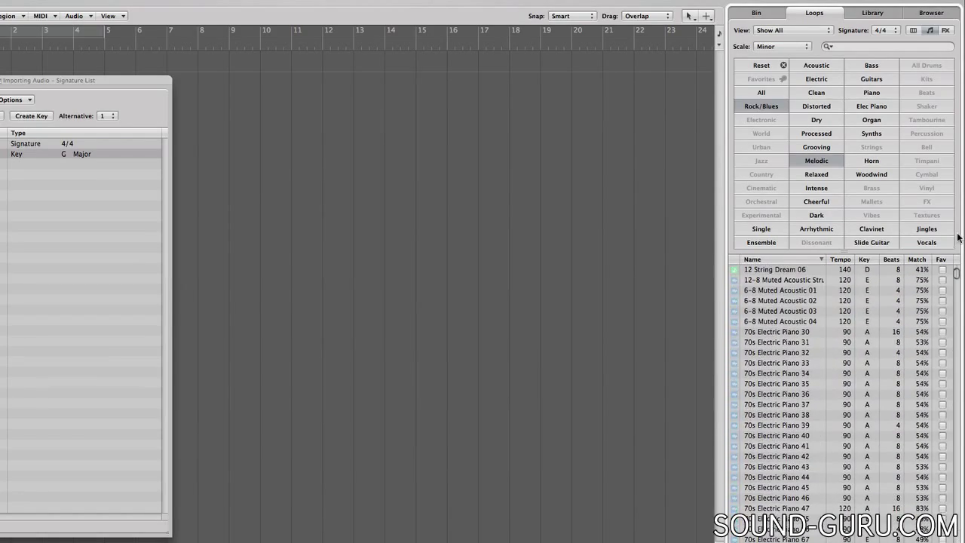
# - Reset the loop scale filter to Any and close the Signature List window
pyautogui.click(776, 47)
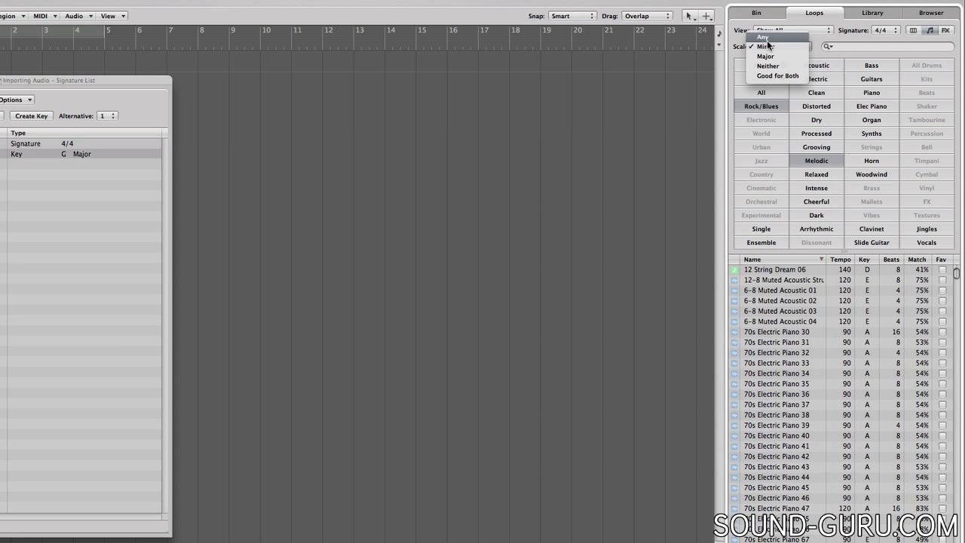
pyautogui.click(766, 37)
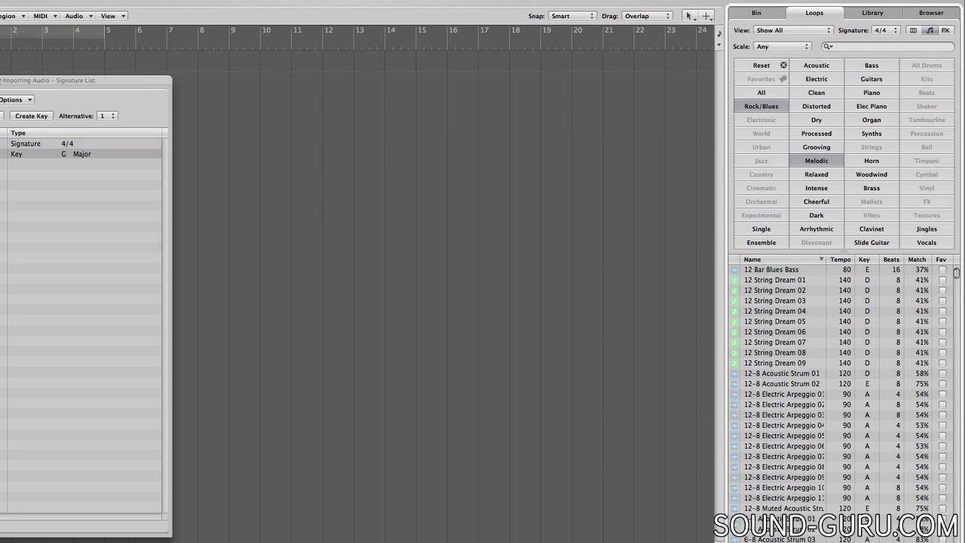
pyautogui.press('super+w')
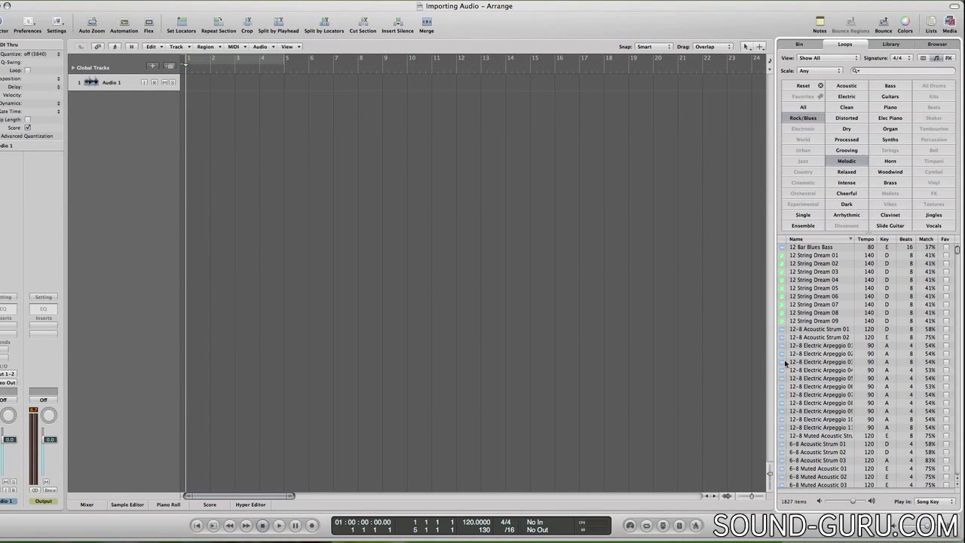
# - Add 12-8 Electric Arpeggio at bar 3 on a new track keeping tempo 120, cycle bar 3, and solo it
pyautogui.moveTo(802, 346); pyautogui.dragTo(239, 102)
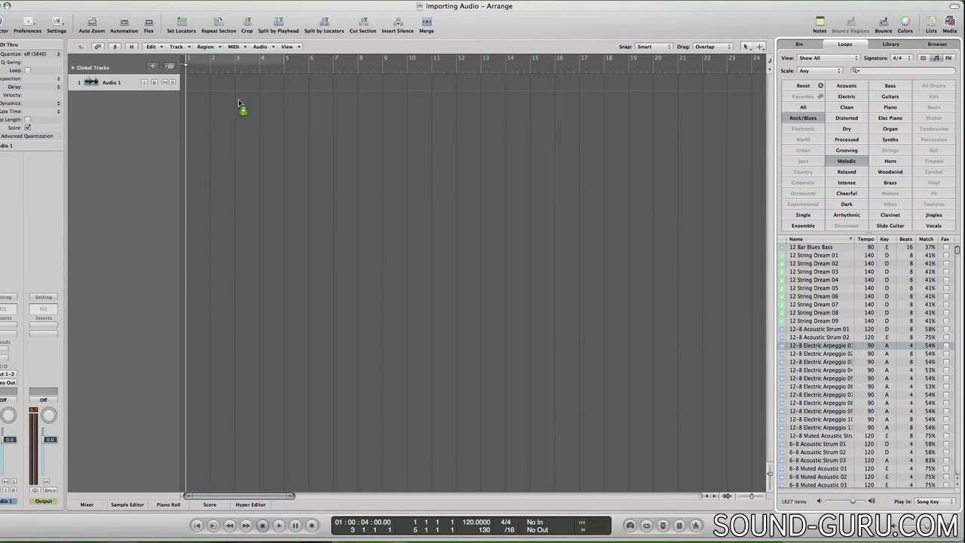
pyautogui.moveTo(238, 98); pyautogui.dragTo(238, 99)
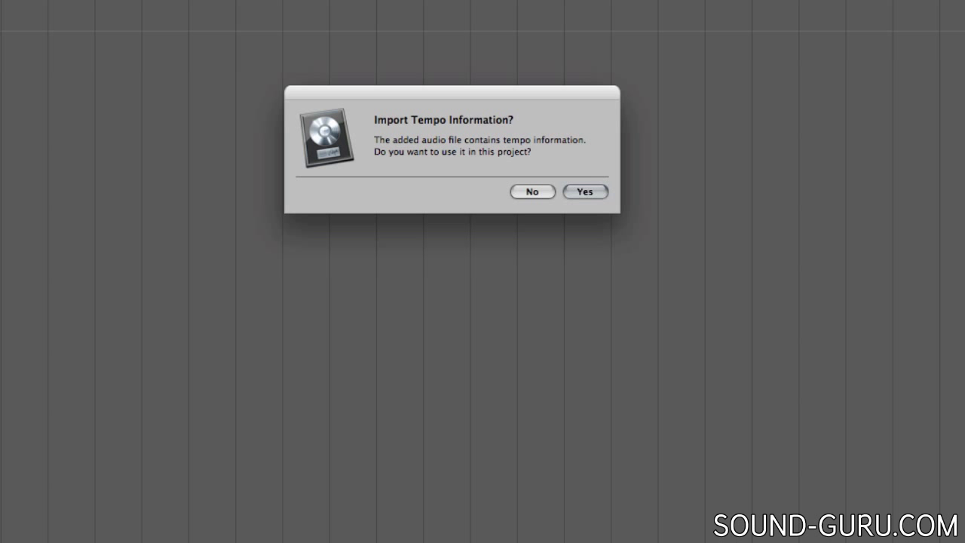
pyautogui.click(521, 193)
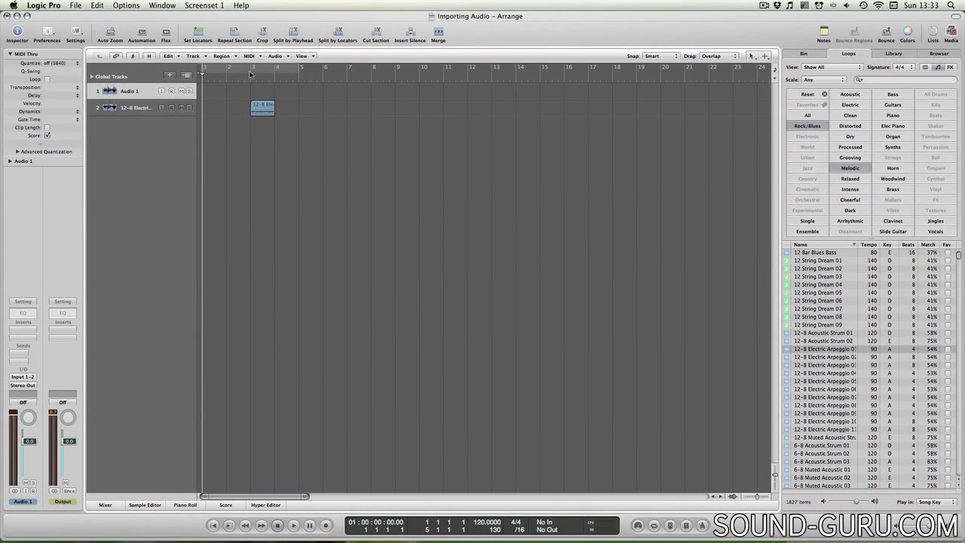
pyautogui.moveTo(250, 74); pyautogui.dragTo(274, 75)
pyautogui.click(189, 110)
# - Audition the arpeggio, then add 12 String Dream 06 on a new soloed track, cycling bars 3–5
pyautogui.press('space')
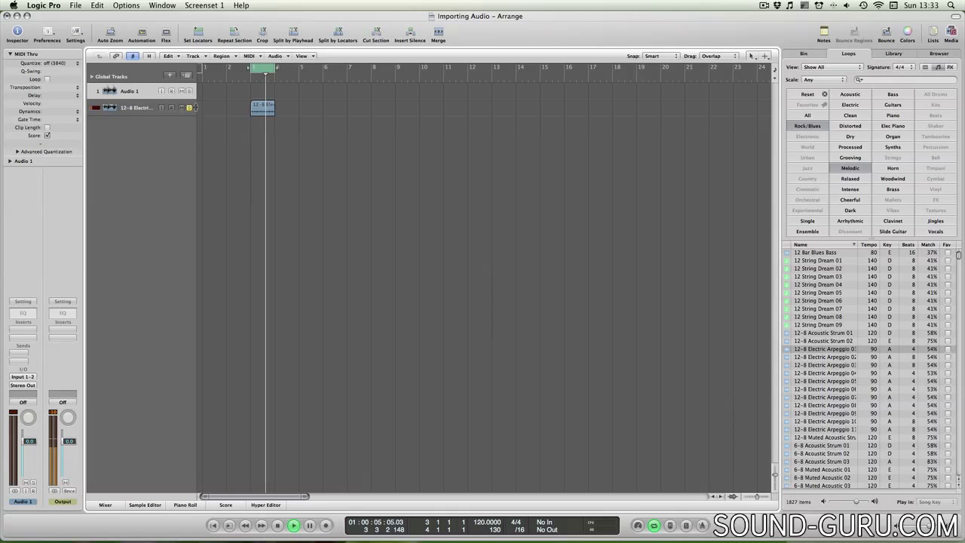
pyautogui.press('space')
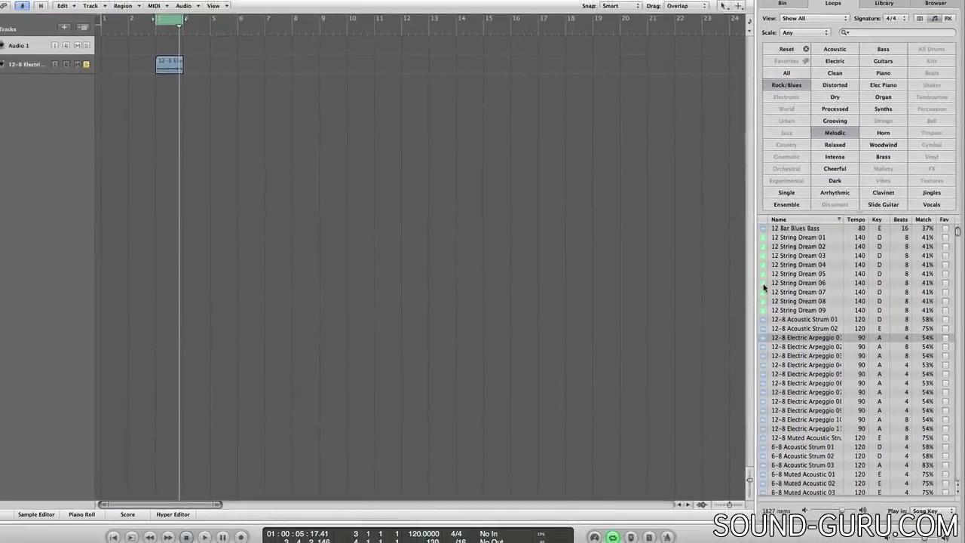
pyautogui.moveTo(763, 283); pyautogui.dragTo(282, 116)
pyautogui.moveTo(363, 151); pyautogui.dragTo(257, 126)
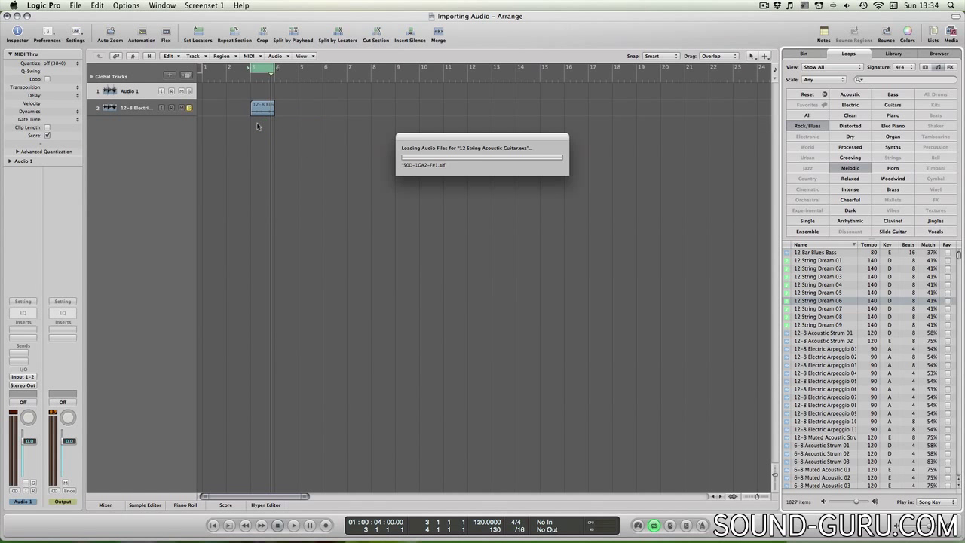
pyautogui.click(190, 108)
pyautogui.click(190, 124)
pyautogui.moveTo(273, 70); pyautogui.dragTo(299, 75)
pyautogui.press('space')
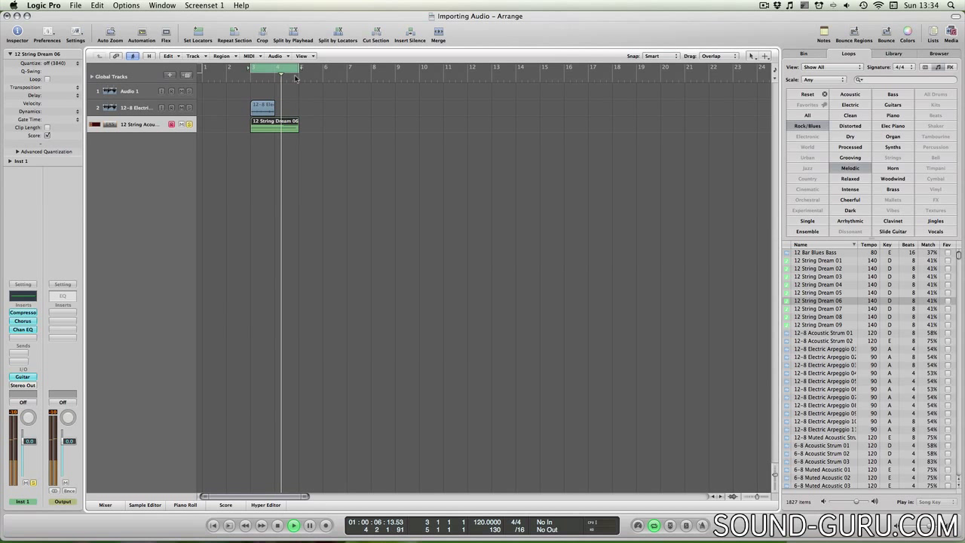
pyautogui.press('space')
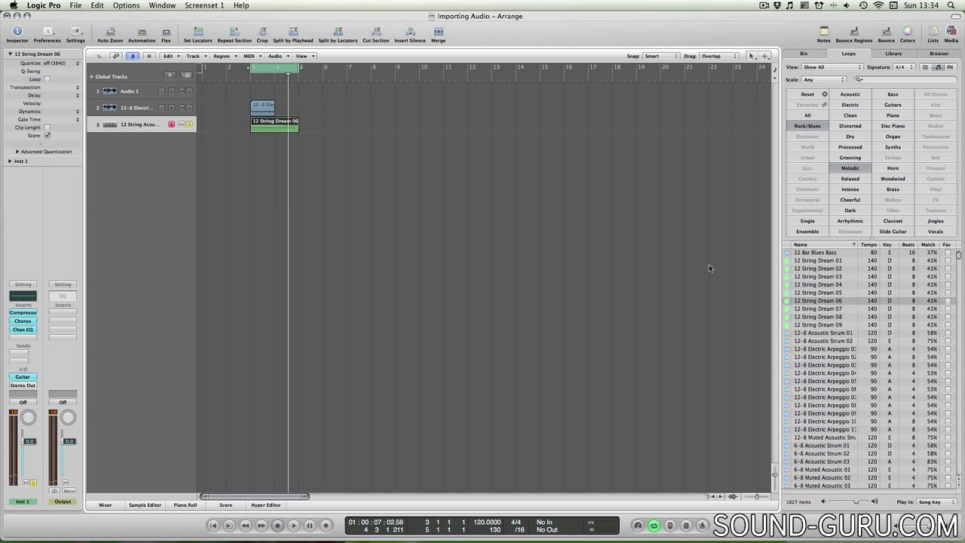
# - Place 12 String Dream 06 on Audio 1 at bar 3, solo that track and play it
pyautogui.moveTo(785, 300); pyautogui.dragTo(255, 91)
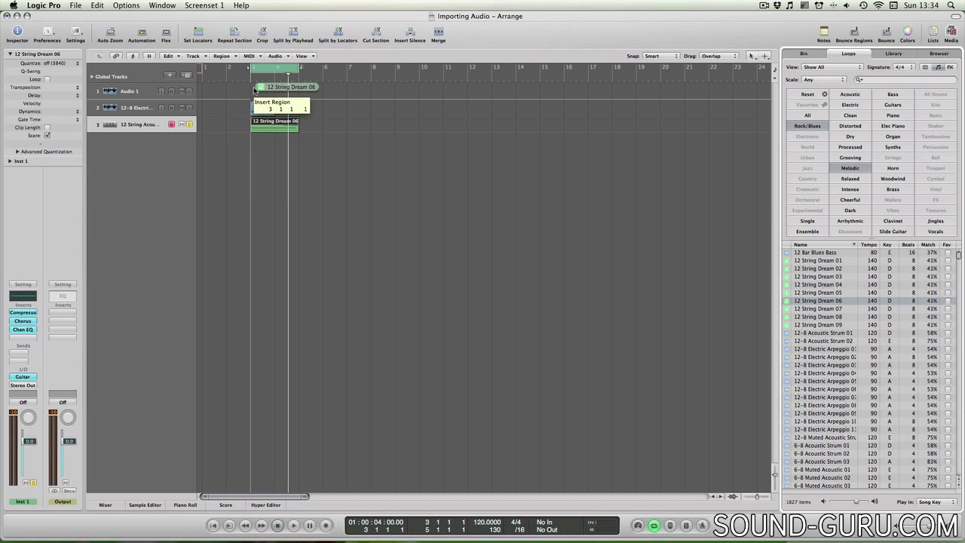
pyautogui.moveTo(255, 90); pyautogui.dragTo(255, 90)
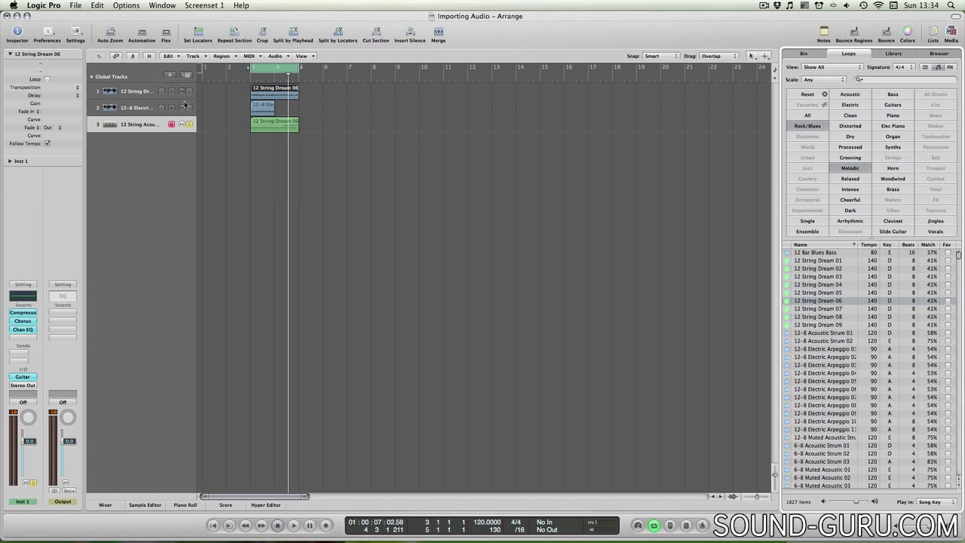
pyautogui.click(189, 91)
pyautogui.press('space')
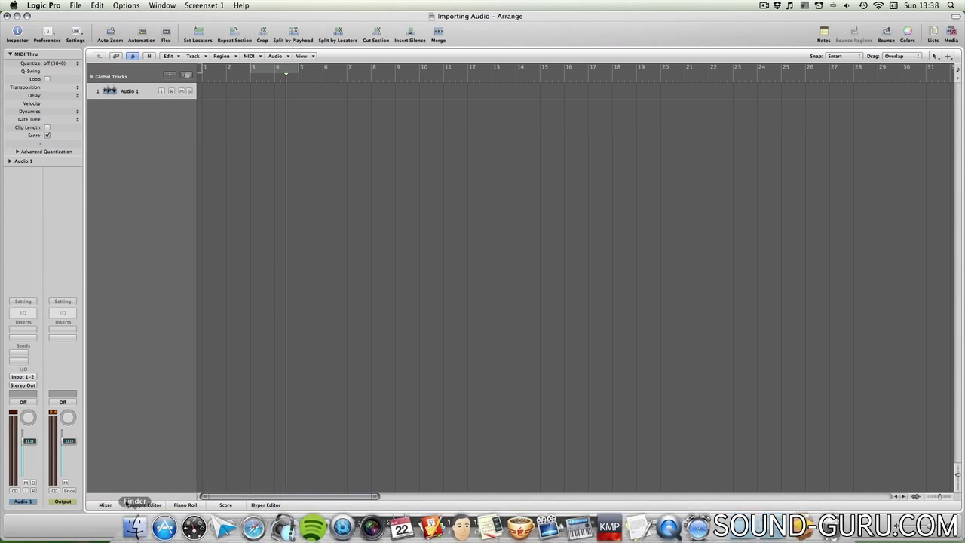
# - In Finder's CC Samples folder, select Smashed Pot.wav and preview it with Quick Look
pyautogui.click(211, 520)
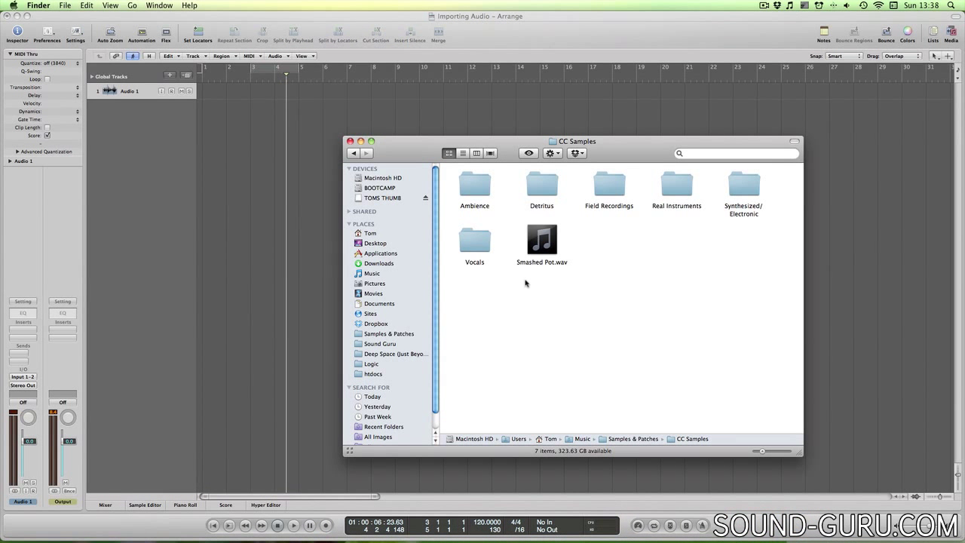
pyautogui.click(543, 262)
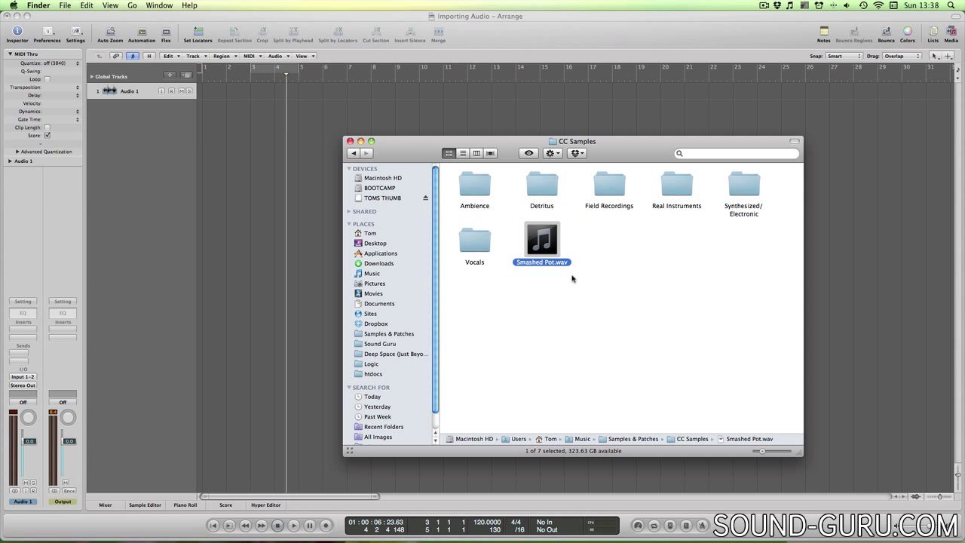
pyautogui.press('space')
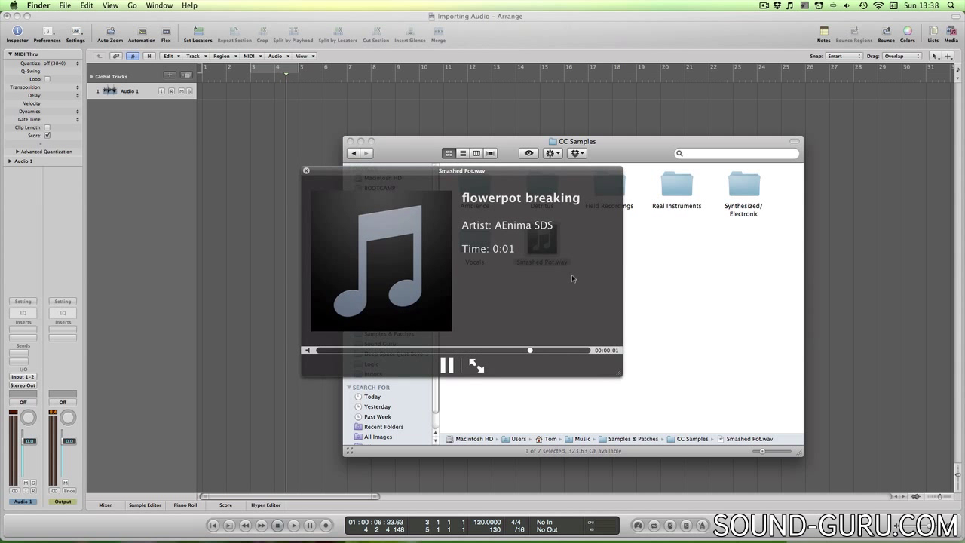
pyautogui.press('space')
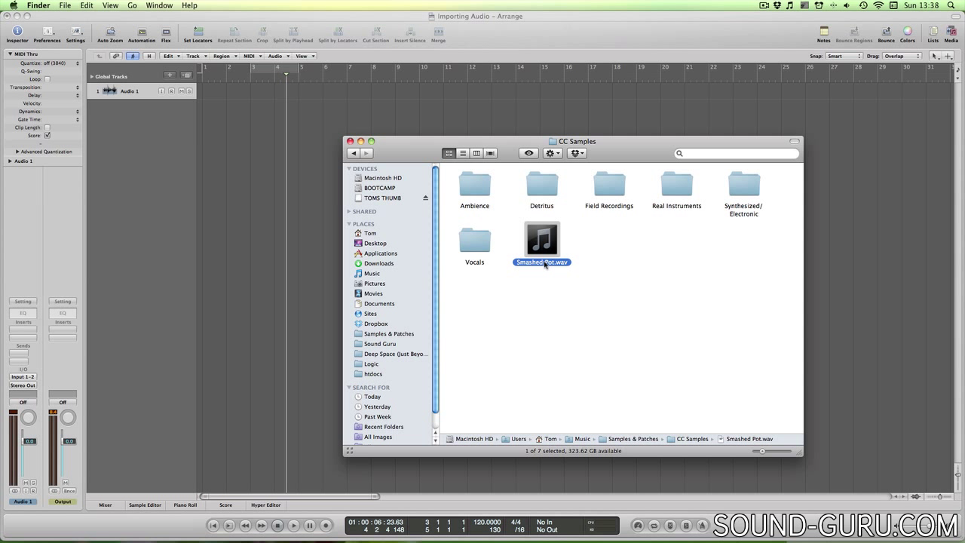
# - Import Smashed Pot.wav from Finder onto a new track at bar 3, bringing Logic to the front
pyautogui.moveTo(544, 265); pyautogui.dragTo(261, 110)
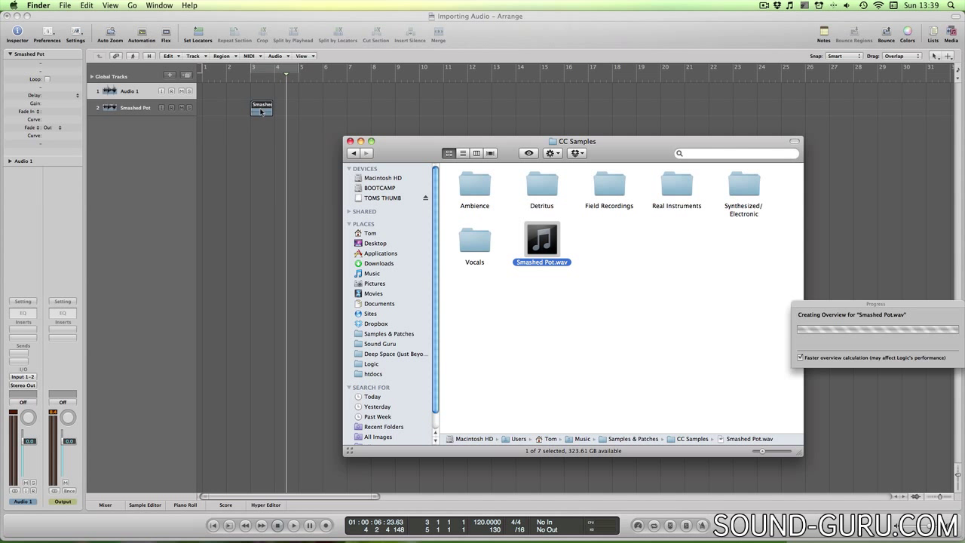
pyautogui.click(251, 143)
pyautogui.click(129, 111)
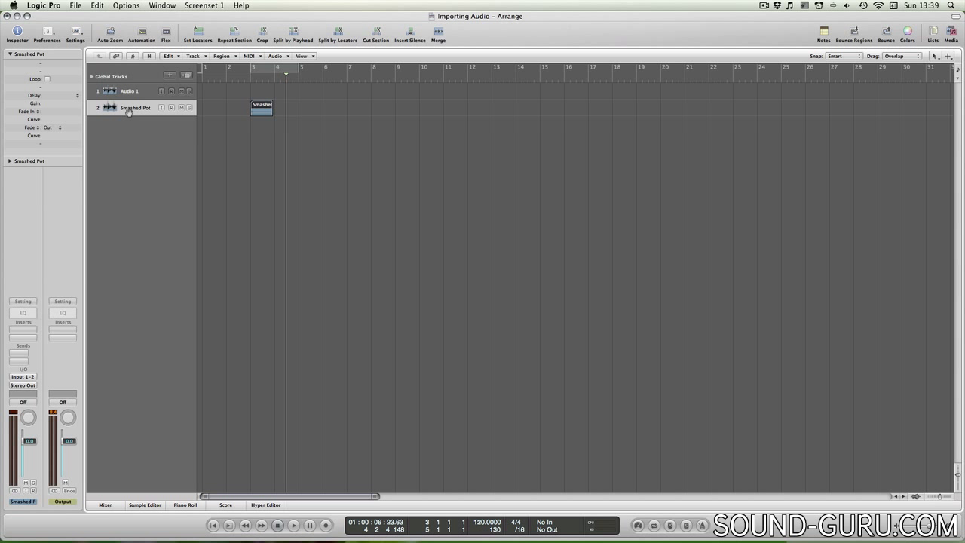
pyautogui.click(257, 133)
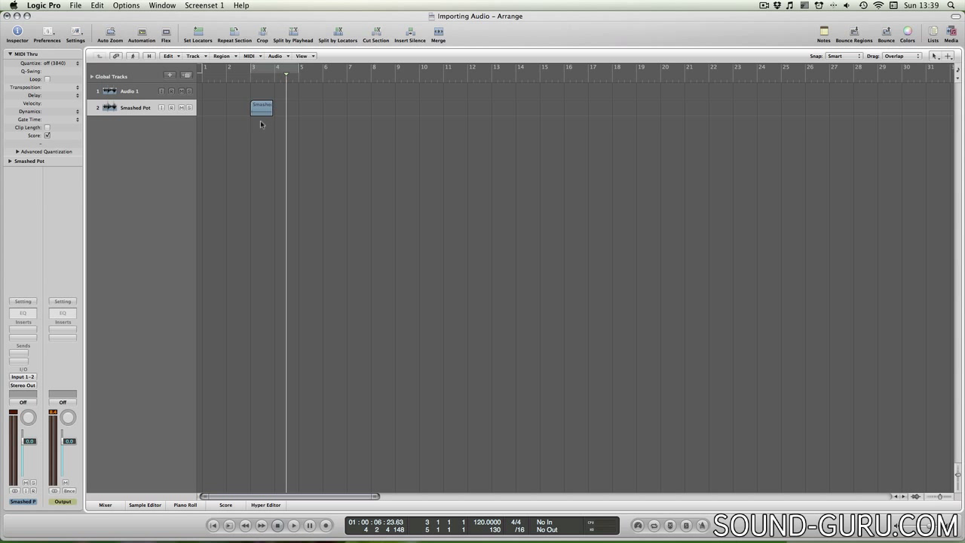
pyautogui.doubleClick(267, 113)
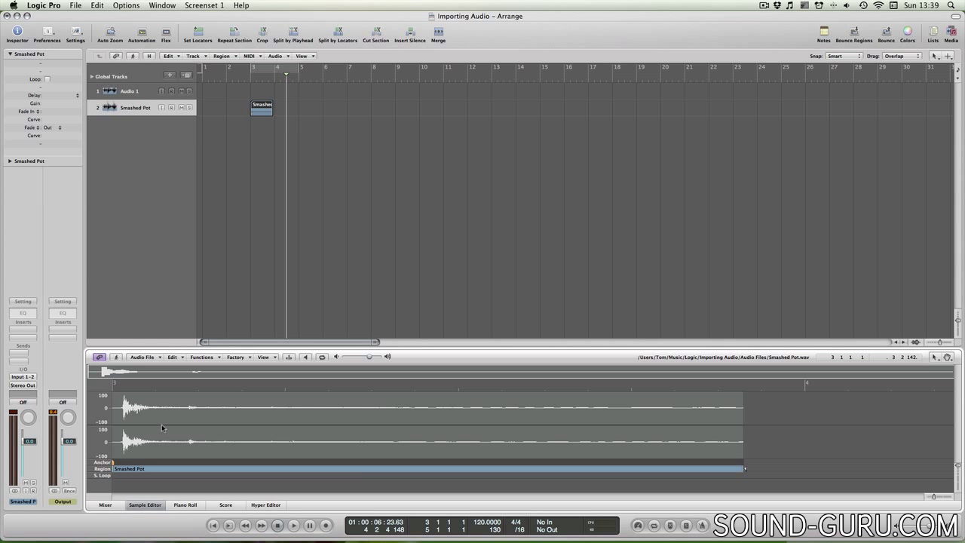
pyautogui.click(142, 504)
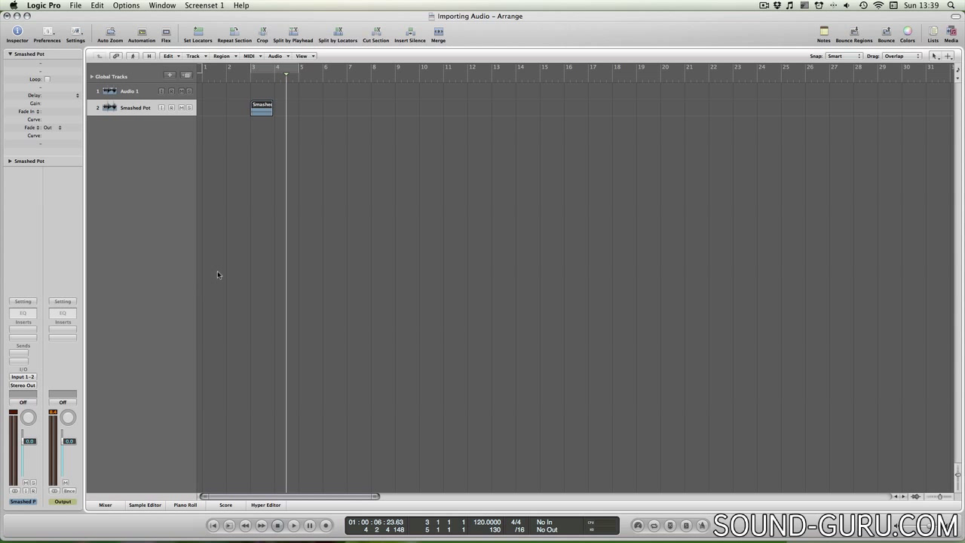
pyautogui.click(76, 5)
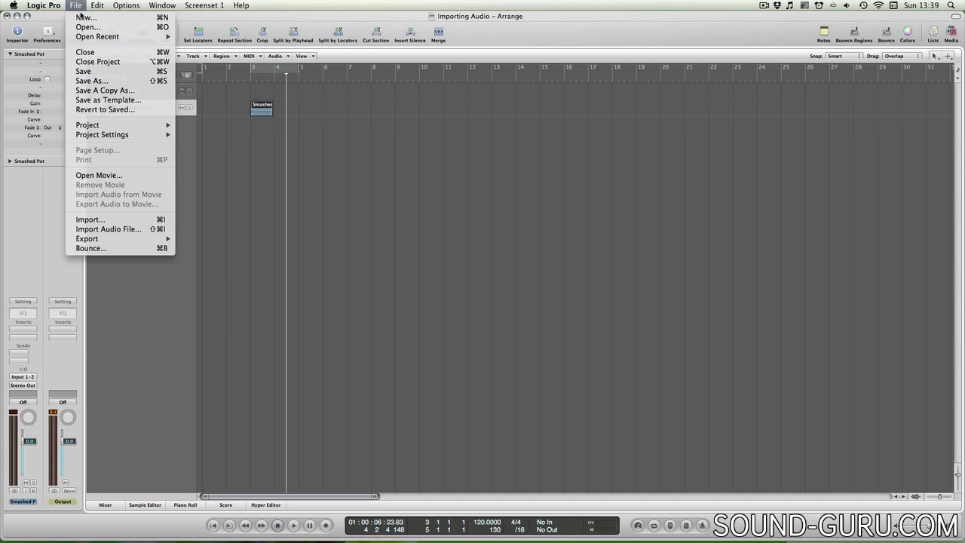
pyautogui.moveTo(127, 237)
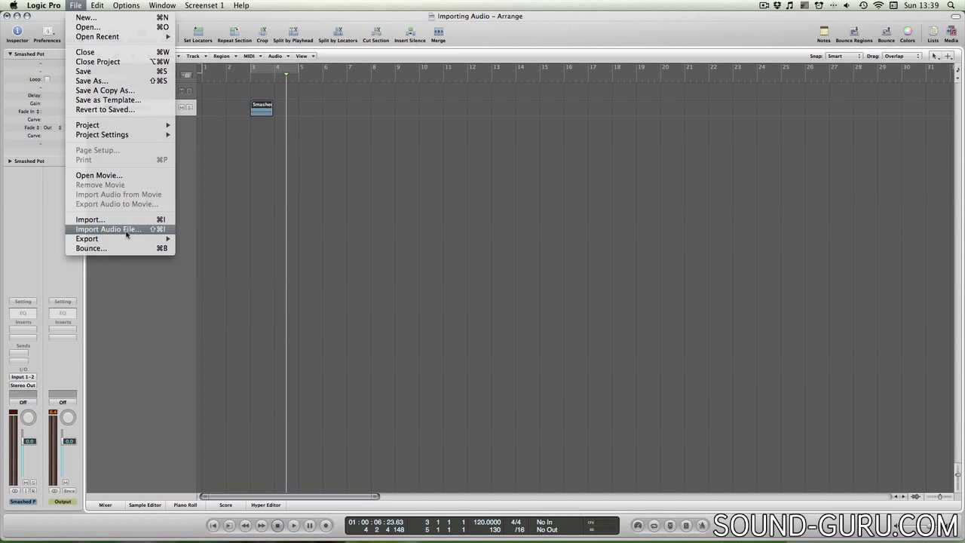
pyautogui.click(127, 230)
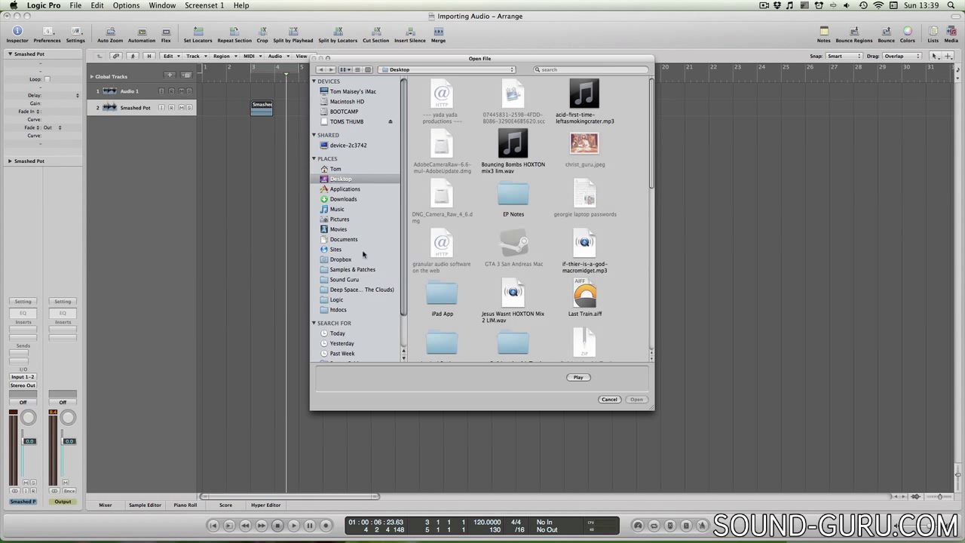
pyautogui.click(612, 399)
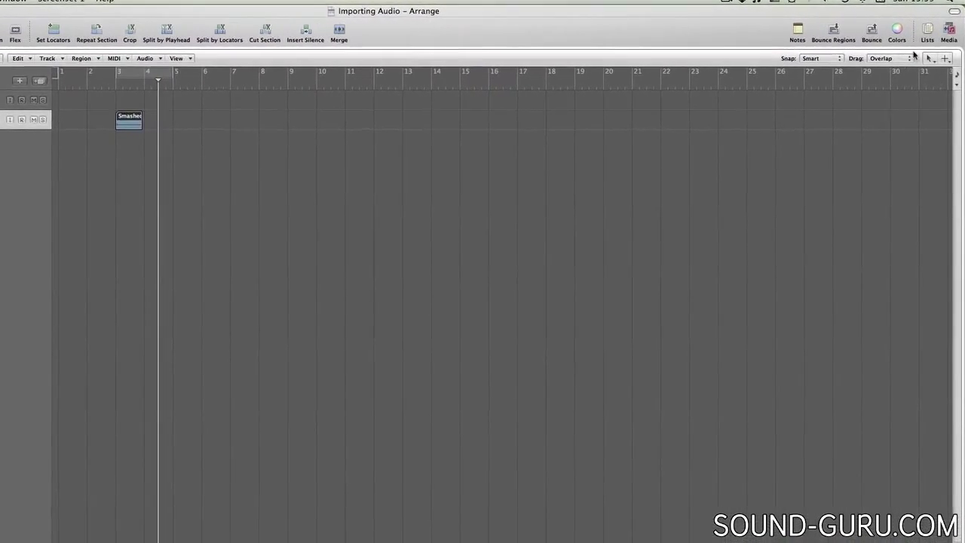
# - Browse the file browser to Music > Samples & Patches, select reverse_cymbal.wav, then hide the media panel
pyautogui.click(948, 31)
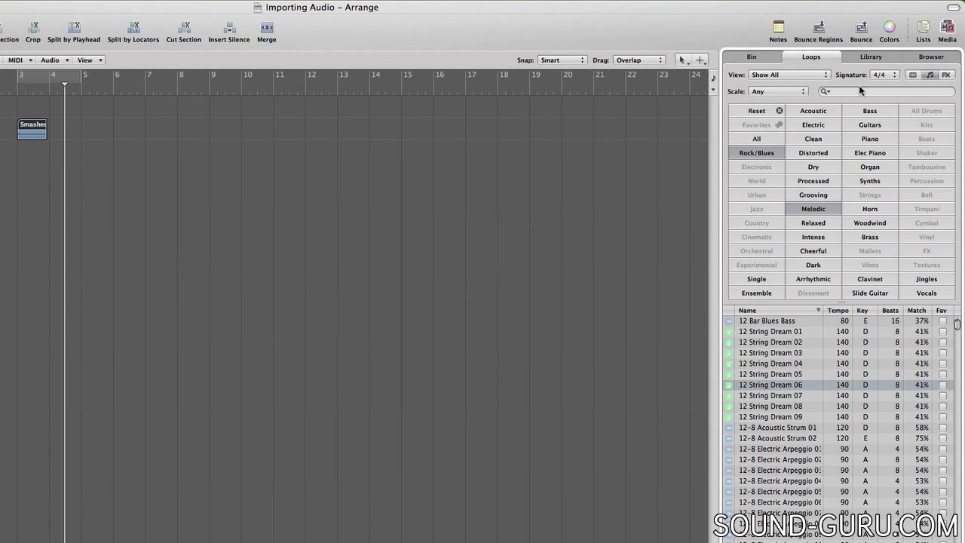
pyautogui.click(929, 58)
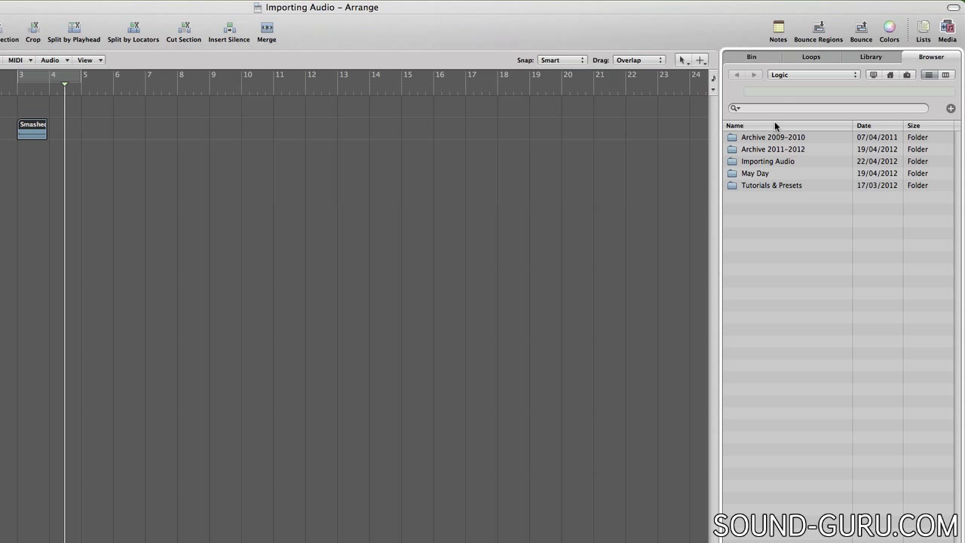
pyautogui.click(792, 75)
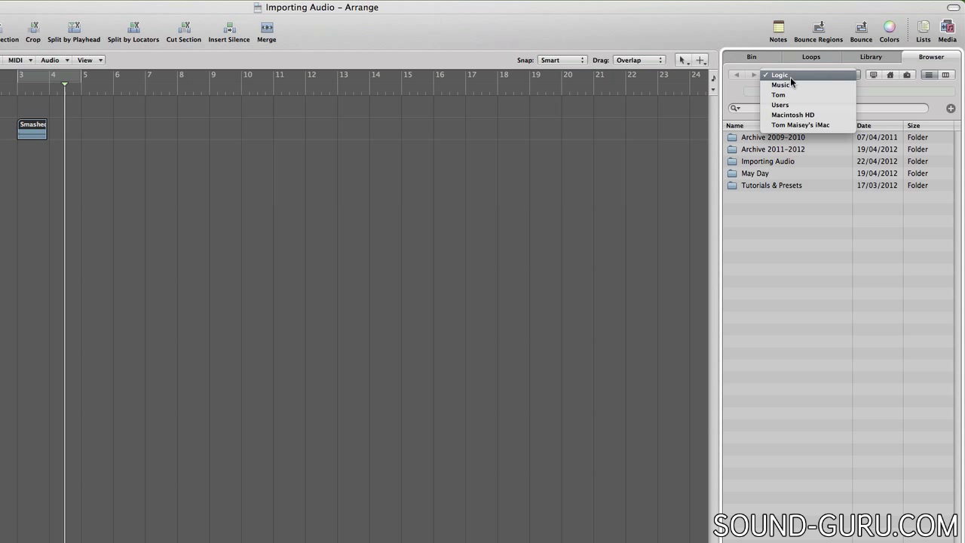
pyautogui.click(783, 85)
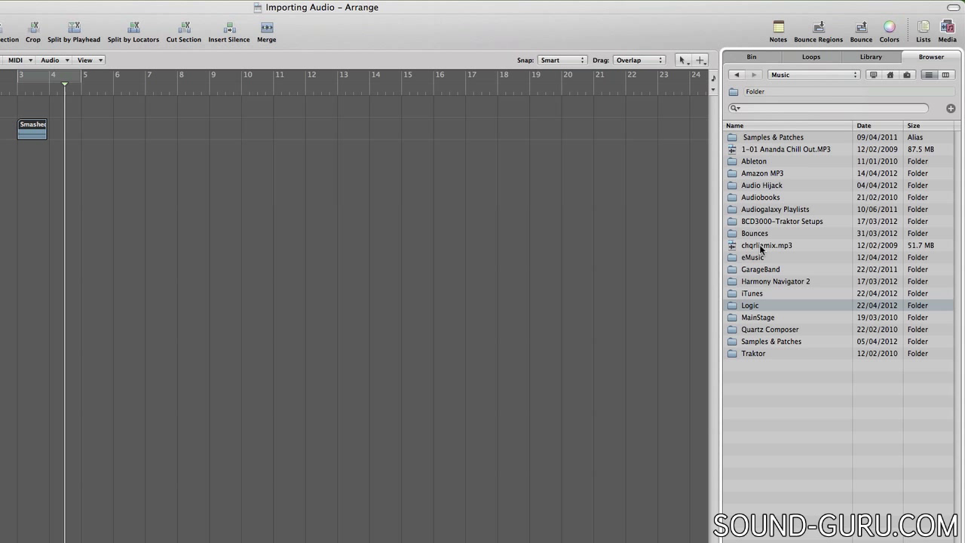
pyautogui.doubleClick(763, 346)
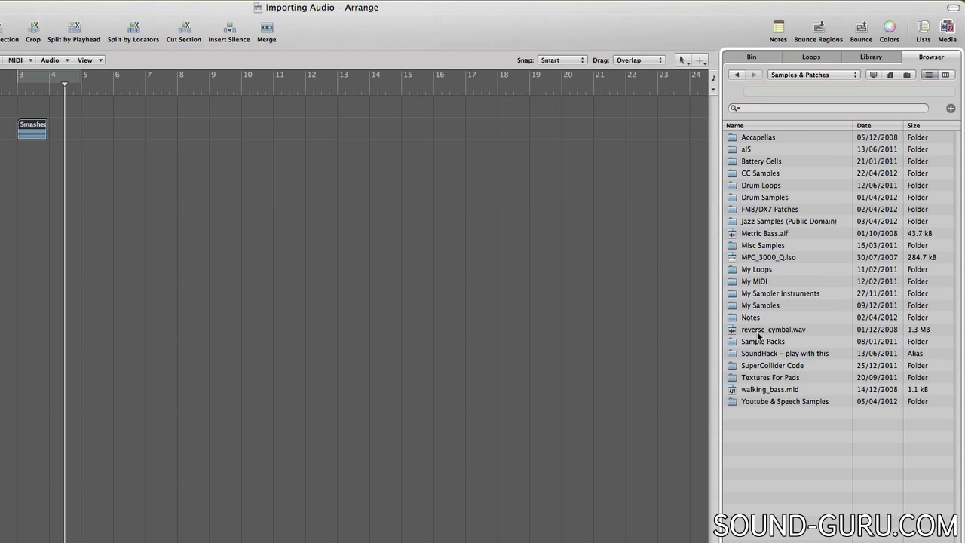
pyautogui.click(758, 333)
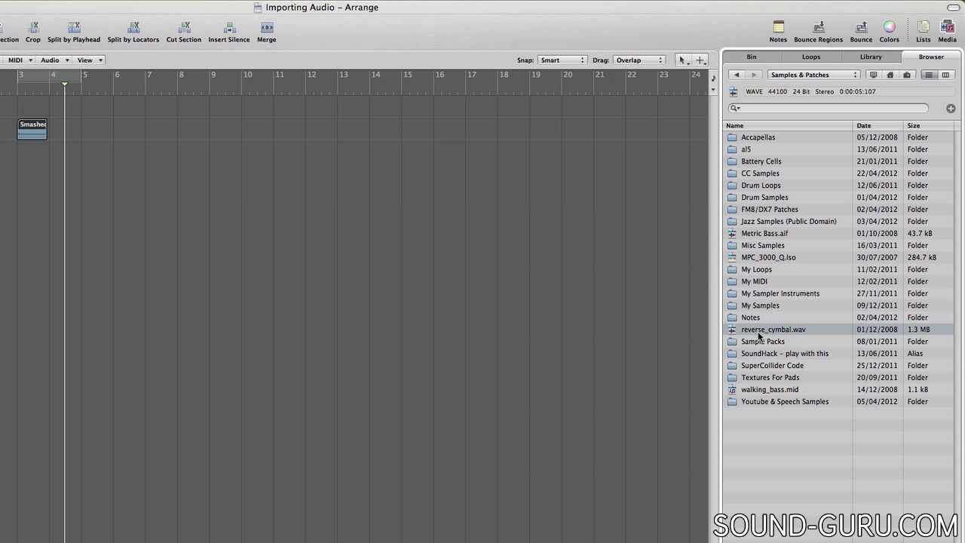
pyautogui.click(945, 29)
pyautogui.click(428, 158)
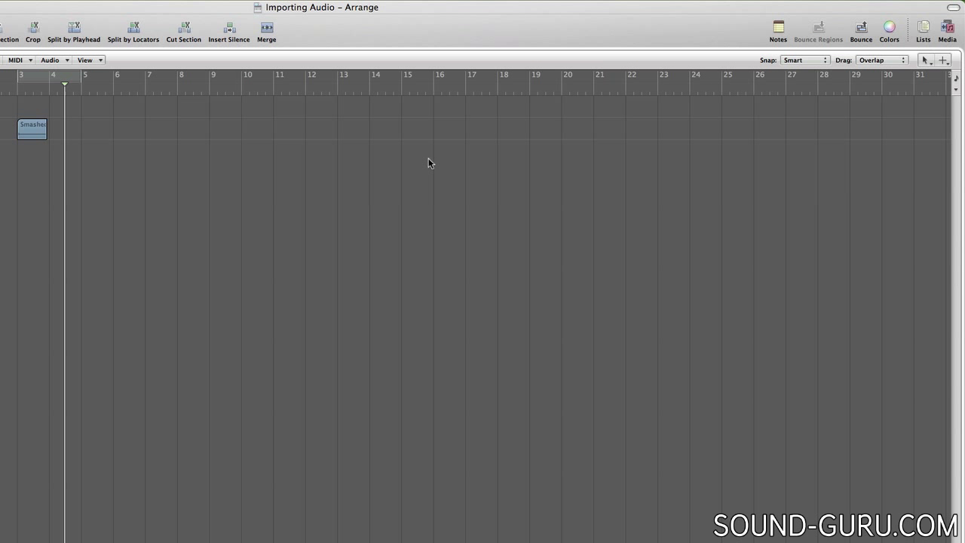